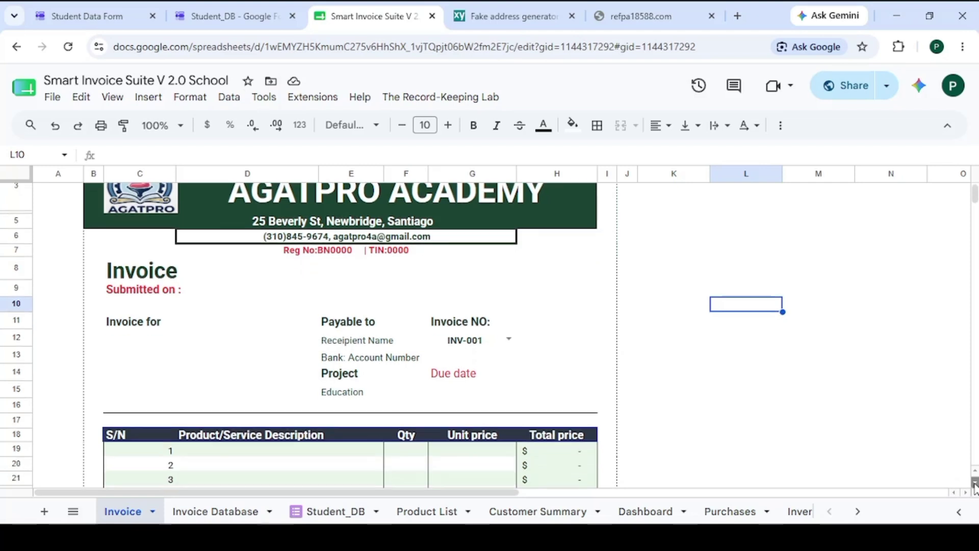
Review the blank INV-001 invoice down to its payment details, then switch to the Student_DB tab
{"action": "scroll", "coordinate": [974, 487], "scroll_direction": "down", "scroll_amount": 3}
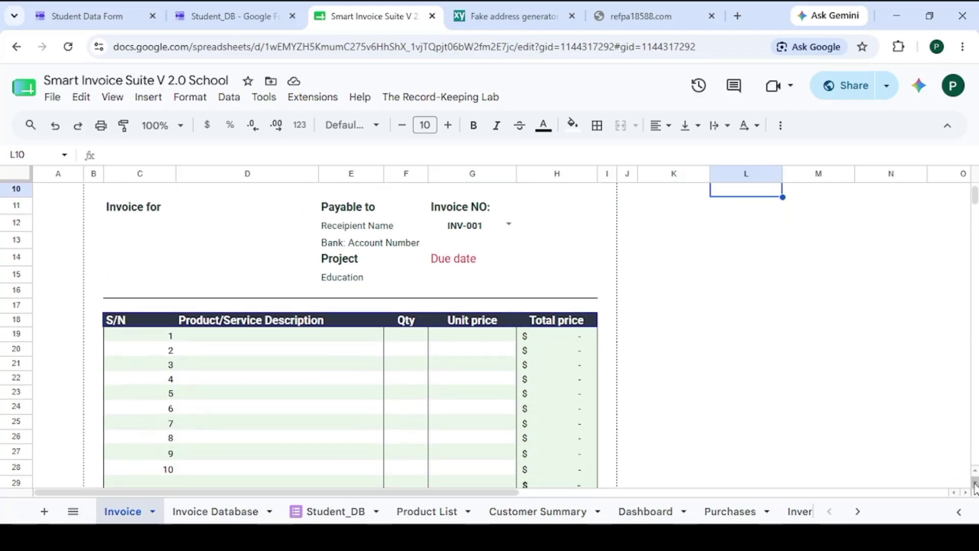
{"action": "scroll", "coordinate": [975, 487], "scroll_direction": "down", "scroll_amount": 5}
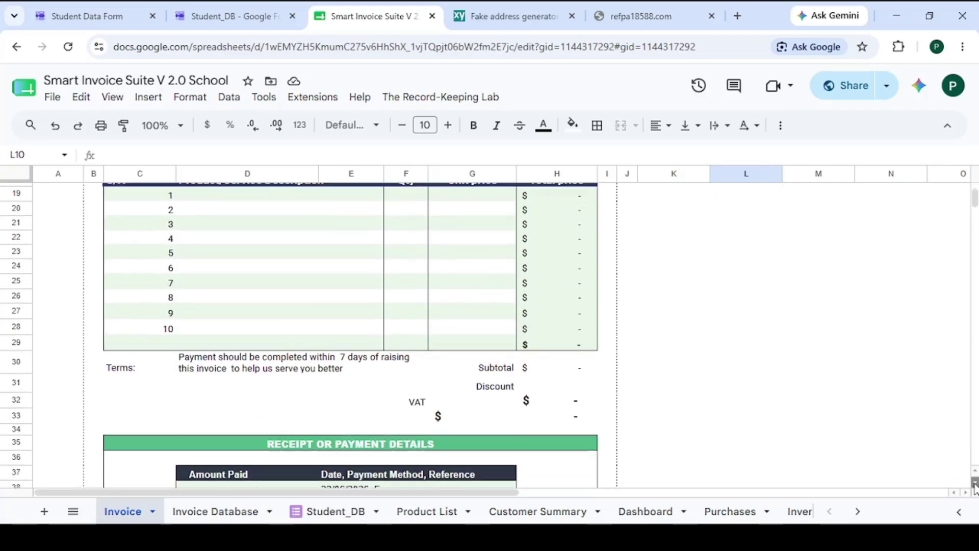
{"action": "scroll", "coordinate": [975, 487], "scroll_direction": "down", "scroll_amount": 1}
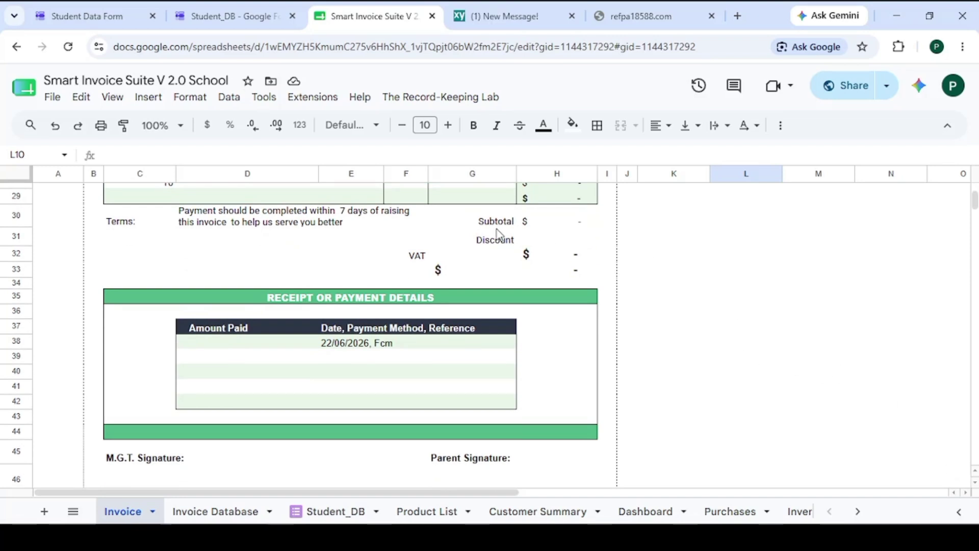
{"action": "left_click", "coordinate": [209, 17]}
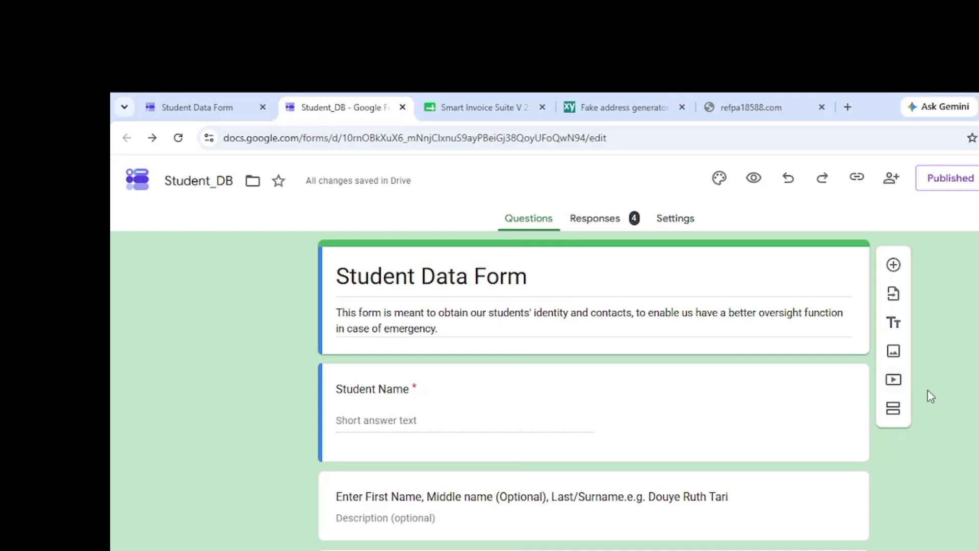
Open the live Student Data Form for answering
{"action": "left_click", "coordinate": [225, 108]}
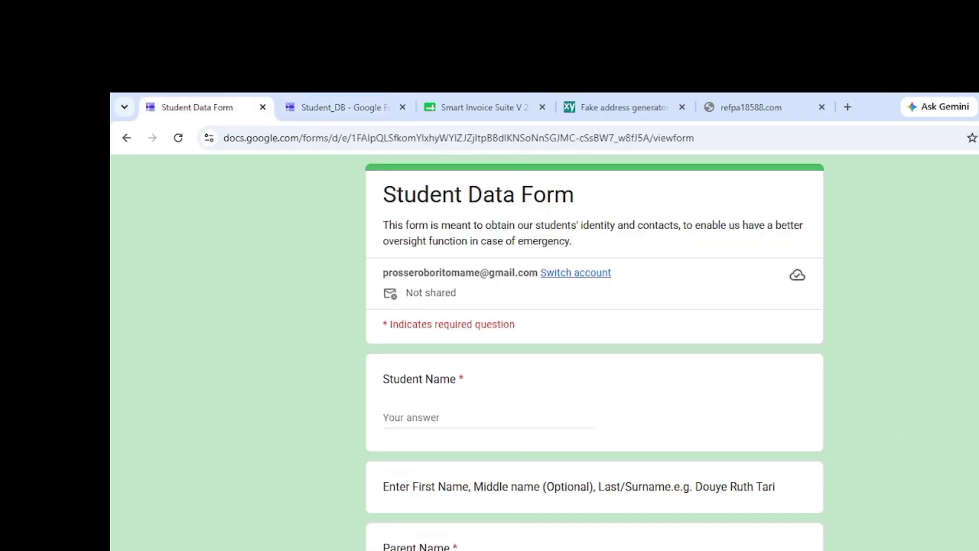
{"action": "scroll", "coordinate": [756, 415], "scroll_direction": "down", "scroll_amount": 2}
{"action": "scroll", "coordinate": [594, 352], "scroll_direction": "down", "scroll_amount": 8}
{"action": "scroll", "coordinate": [594, 352], "scroll_direction": "up", "scroll_amount": 4}
{"action": "scroll", "coordinate": [471, 351], "scroll_direction": "up", "scroll_amount": 3}
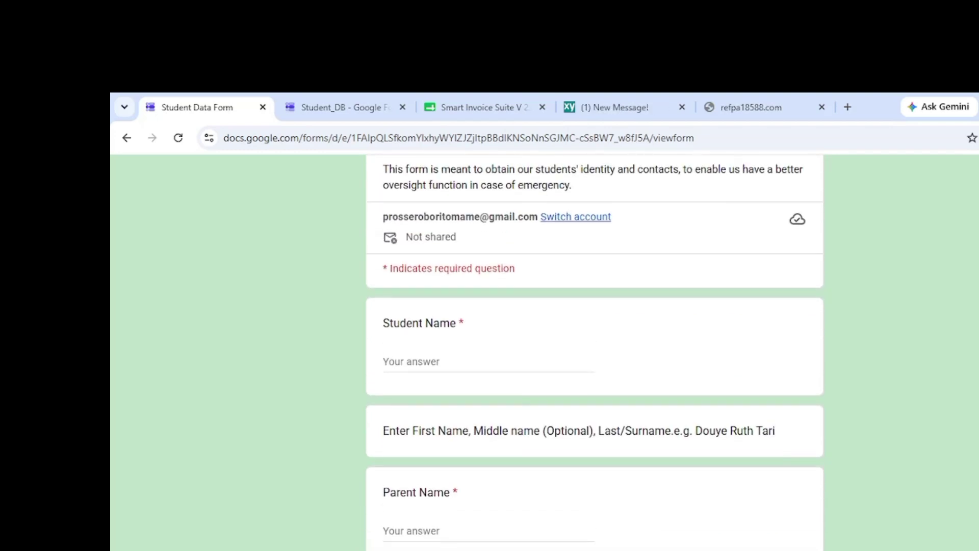
Enter the student's full name in the Student Name question, fixing the surname capitalisation
{"action": "left_click", "coordinate": [417, 356]}
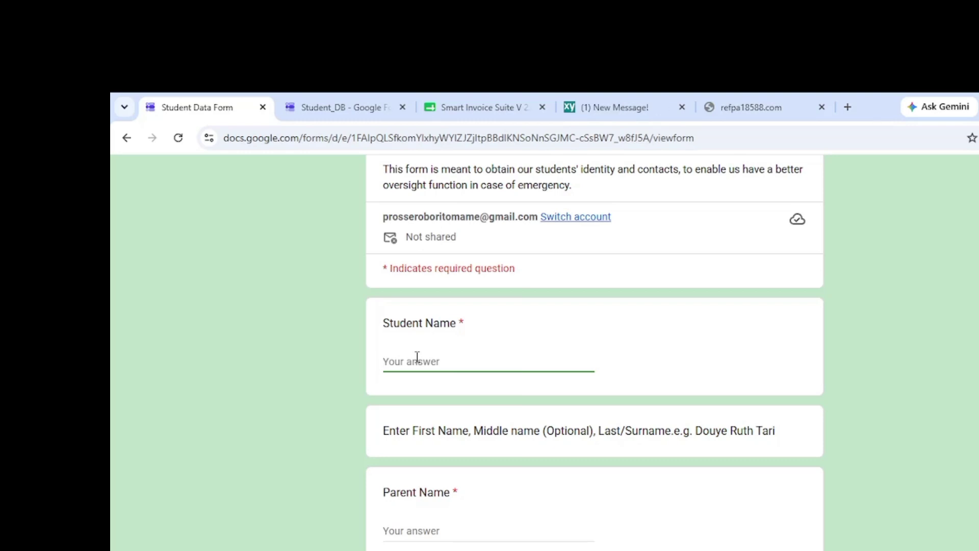
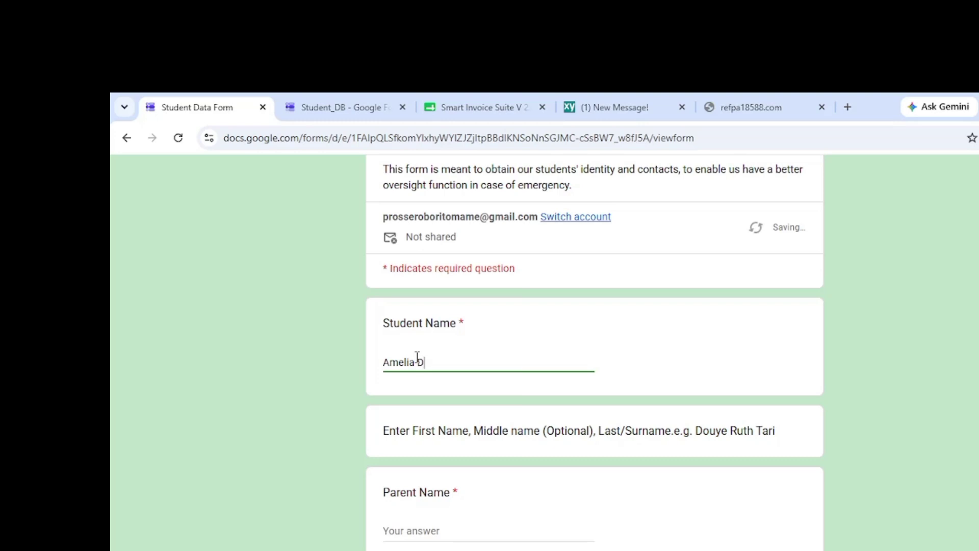
{"action": "type", "text": "ay"}
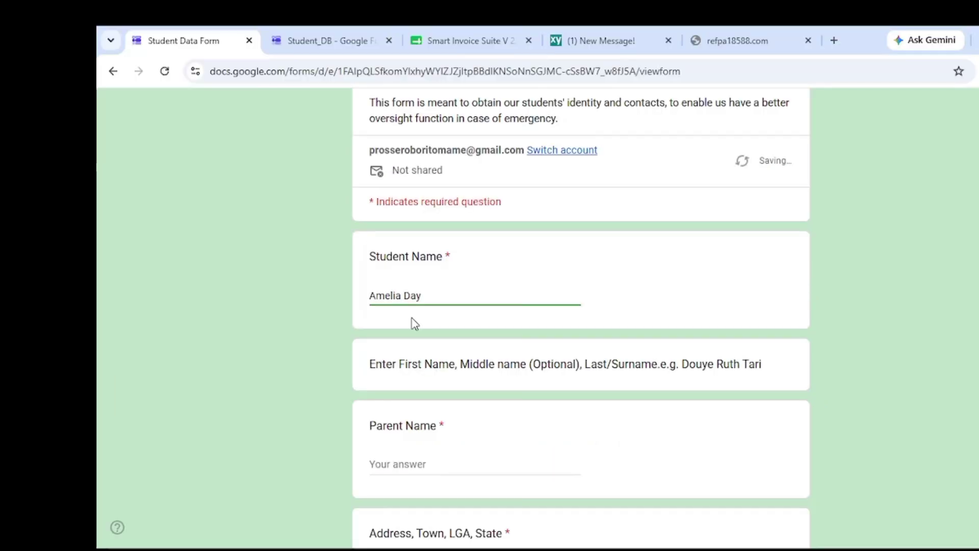
Enter the parent's full name in the Parent Name question
{"action": "left_click", "coordinate": [415, 531]}
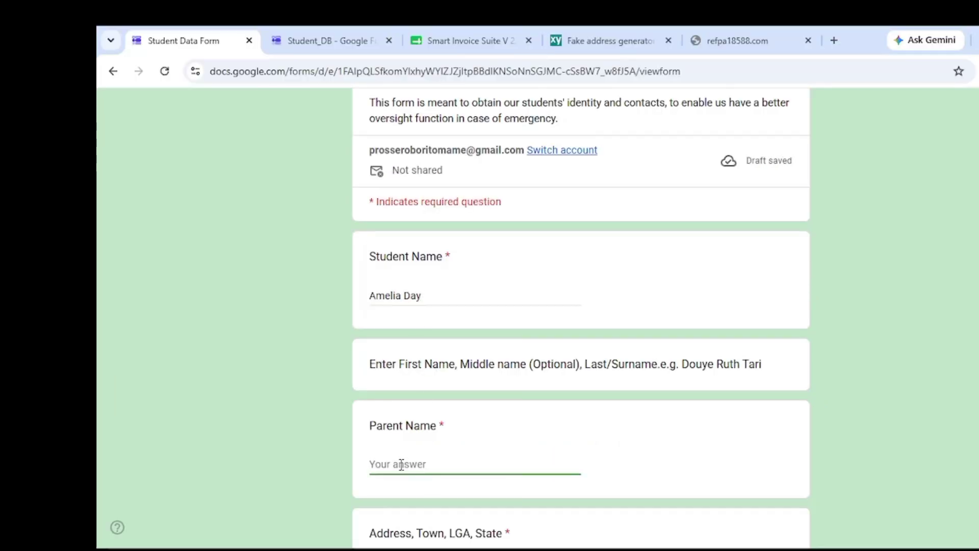
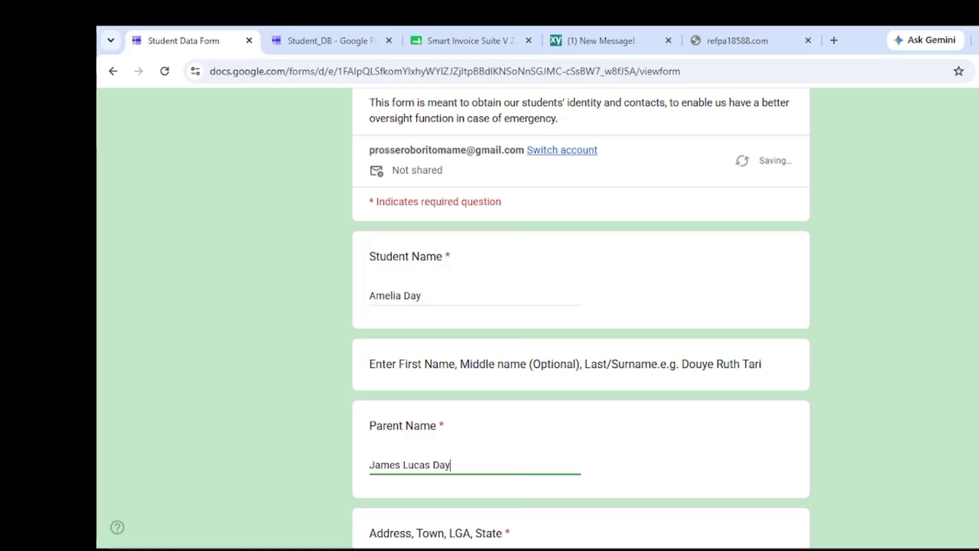
{"action": "scroll", "coordinate": [582, 319], "scroll_direction": "down", "scroll_amount": 1}
{"action": "scroll", "coordinate": [964, 424], "scroll_direction": "down", "scroll_amount": 3}
Fill in the student's home address, correcting a mistyped letter
{"action": "left_click", "coordinate": [529, 383]}
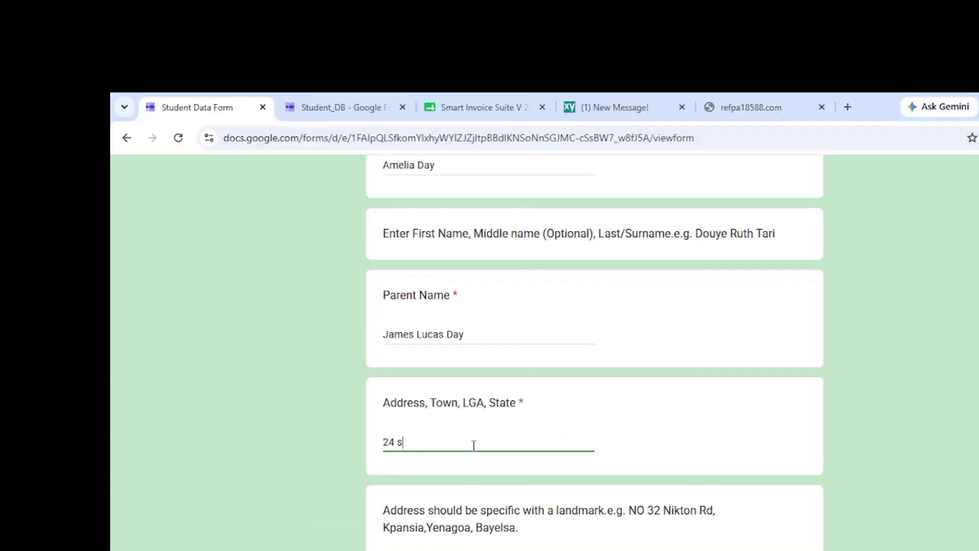
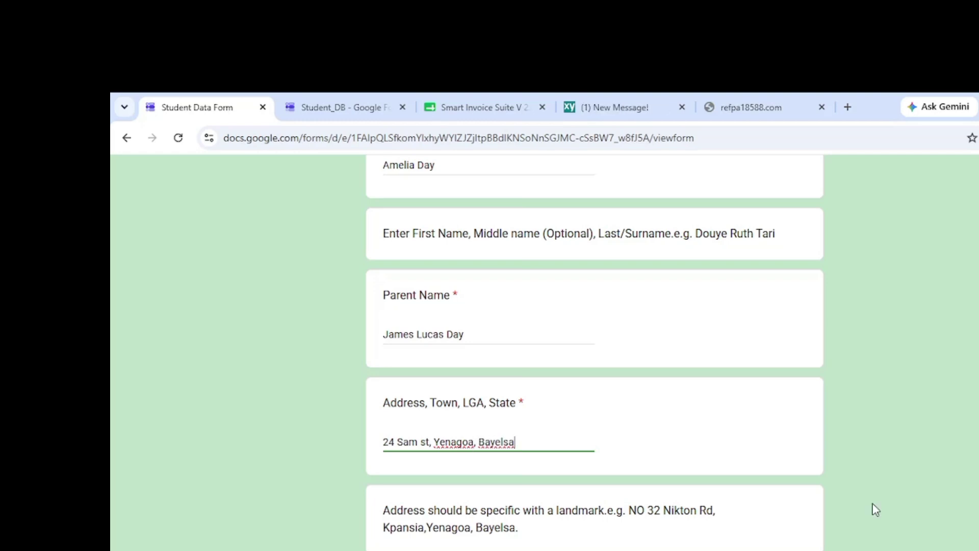
{"action": "scroll", "coordinate": [873, 510], "scroll_direction": "down", "scroll_amount": 1}
{"action": "scroll", "coordinate": [411, 513], "scroll_direction": "down", "scroll_amount": 2}
Enter the parent's contact number and e-mail, then submit the form
{"action": "left_click", "coordinate": [410, 512]}
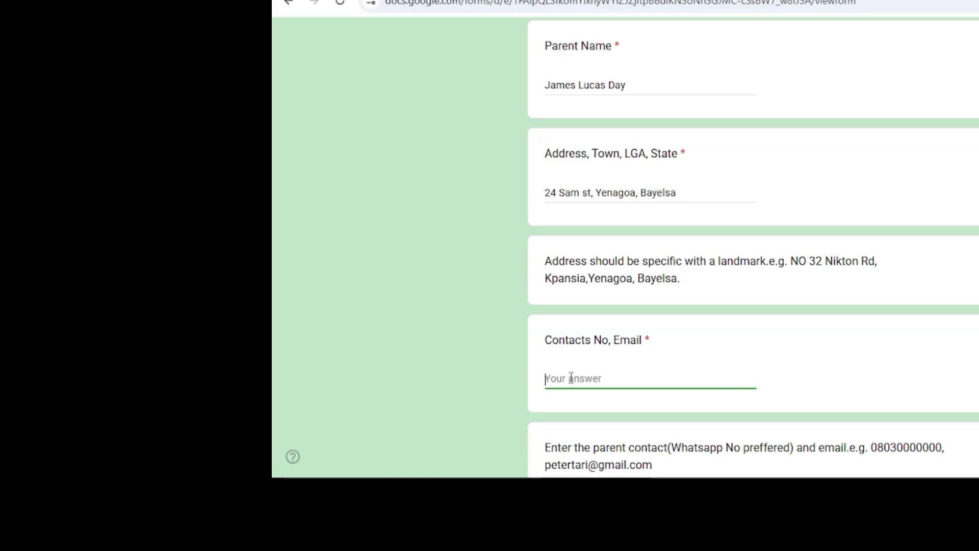
{"action": "type", "text": "08"}
{"action": "type", "text": "0"}
{"action": "type", "text": "2000"}
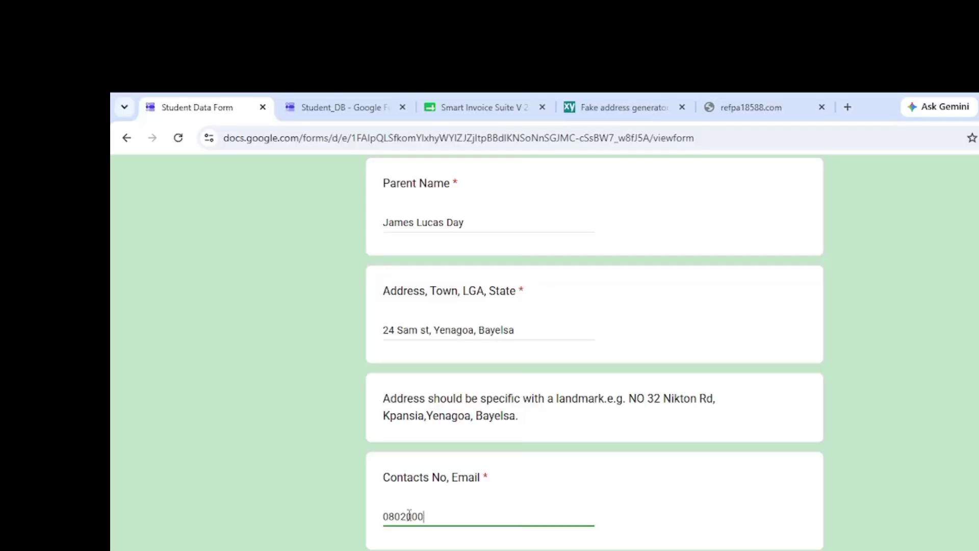
{"action": "type", "text": "., J"}
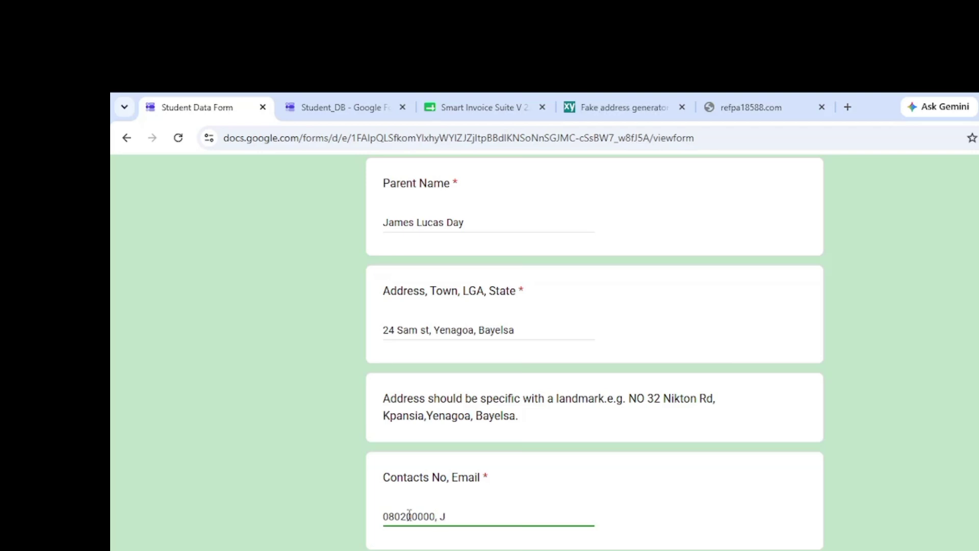
{"action": "key", "text": "BackSpace"}
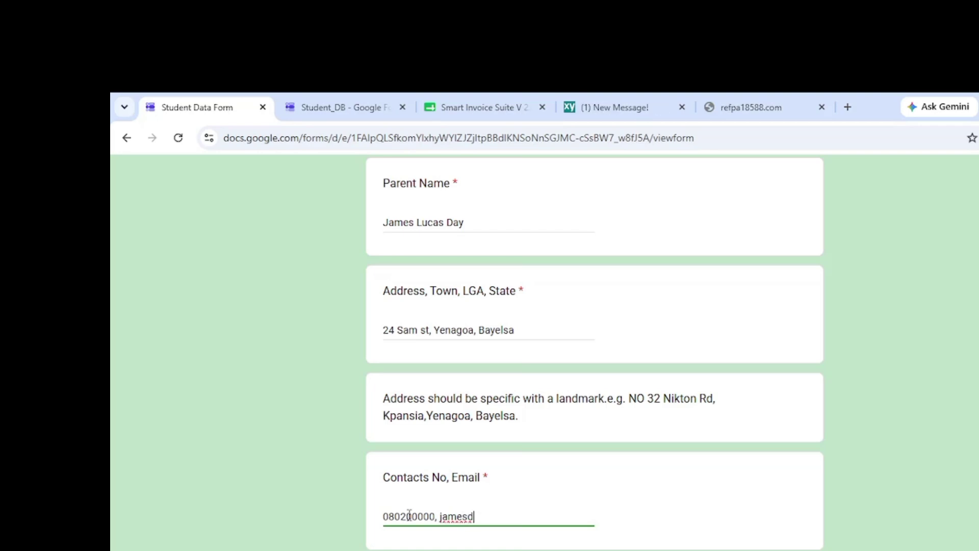
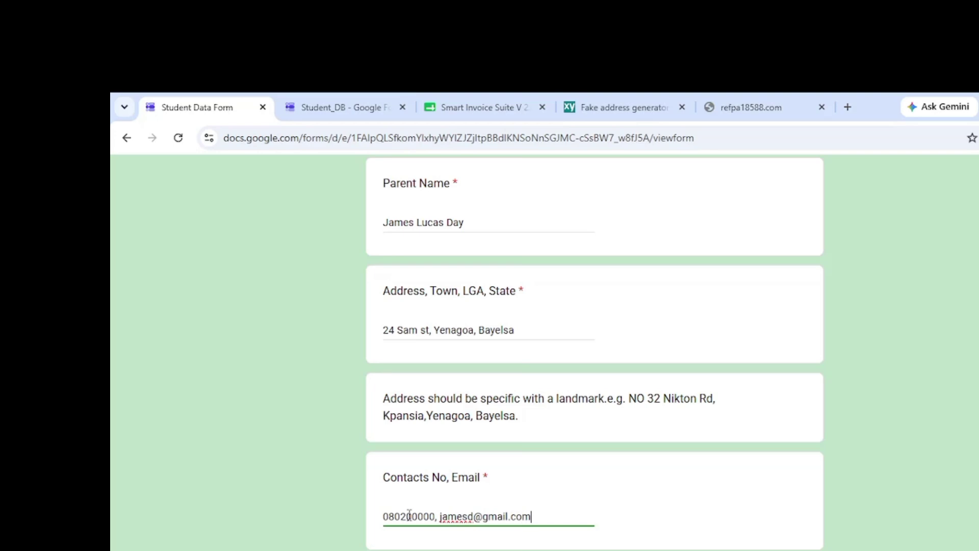
{"action": "key", "text": "ctrl+a"}
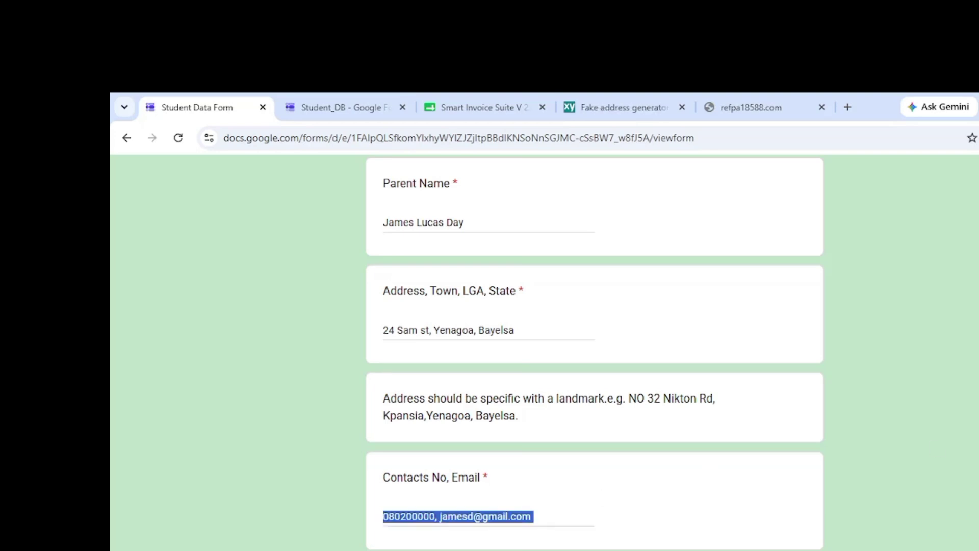
{"action": "scroll", "coordinate": [889, 494], "scroll_direction": "down", "scroll_amount": 3}
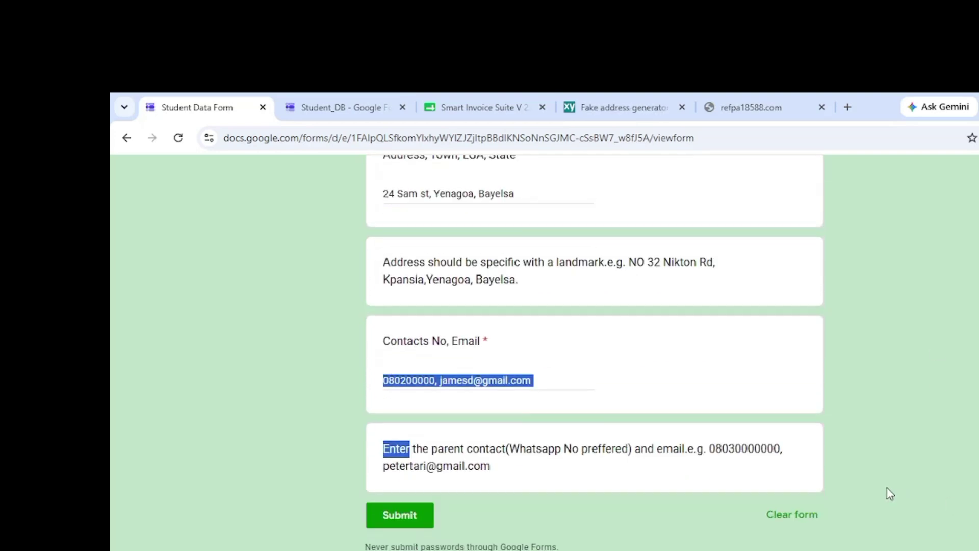
{"action": "left_click", "coordinate": [590, 524]}
Send the response, then load the student into B3 via Search & Load Student using 'AME'
{"action": "left_click", "coordinate": [406, 516]}
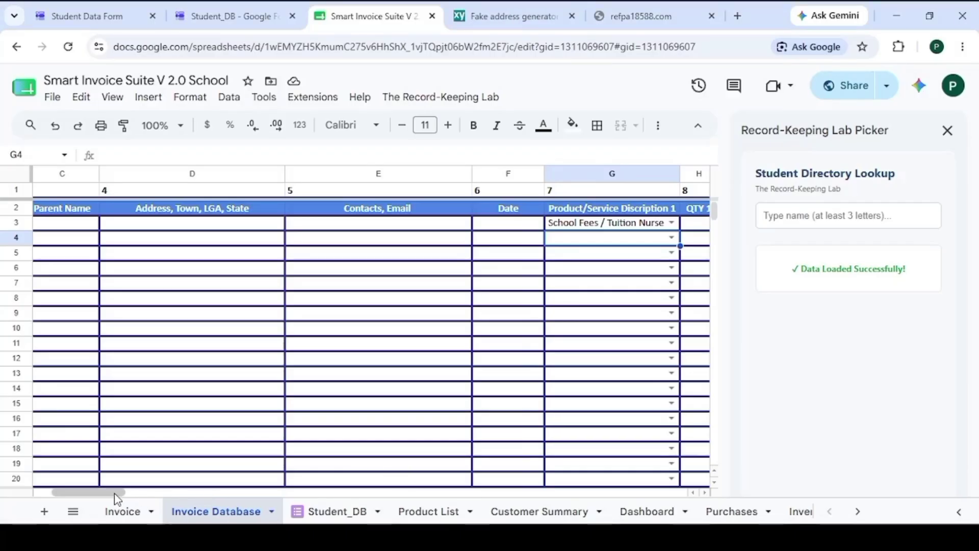
{"action": "left_click_drag", "start_coordinate": [114, 494], "coordinate": [96, 493]}
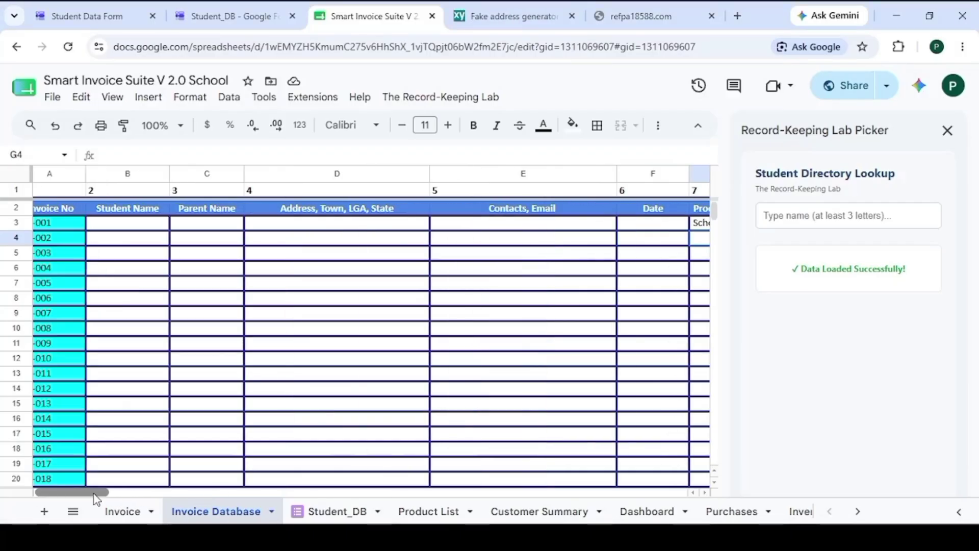
{"action": "left_click", "coordinate": [151, 225]}
{"action": "left_click", "coordinate": [413, 104]}
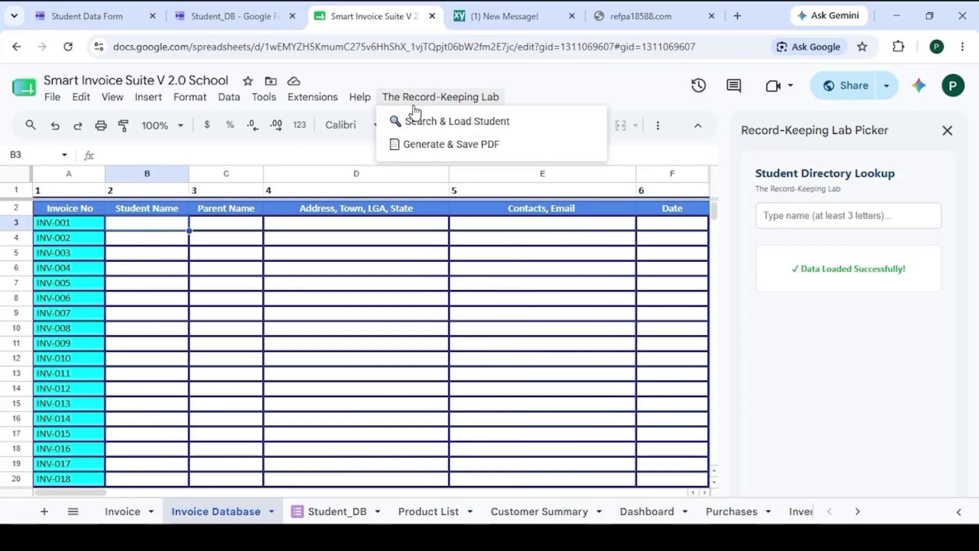
{"action": "left_click", "coordinate": [421, 123]}
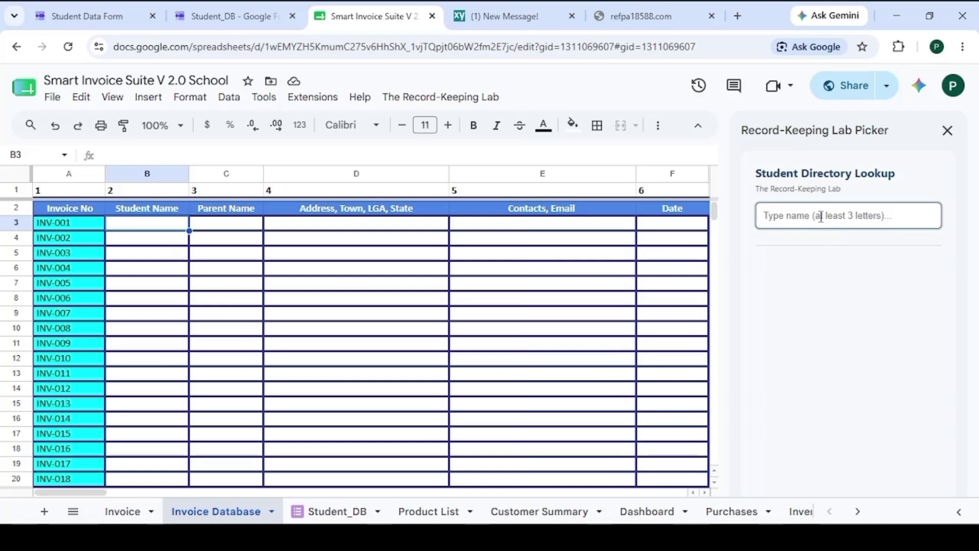
{"action": "type", "text": "AME"}
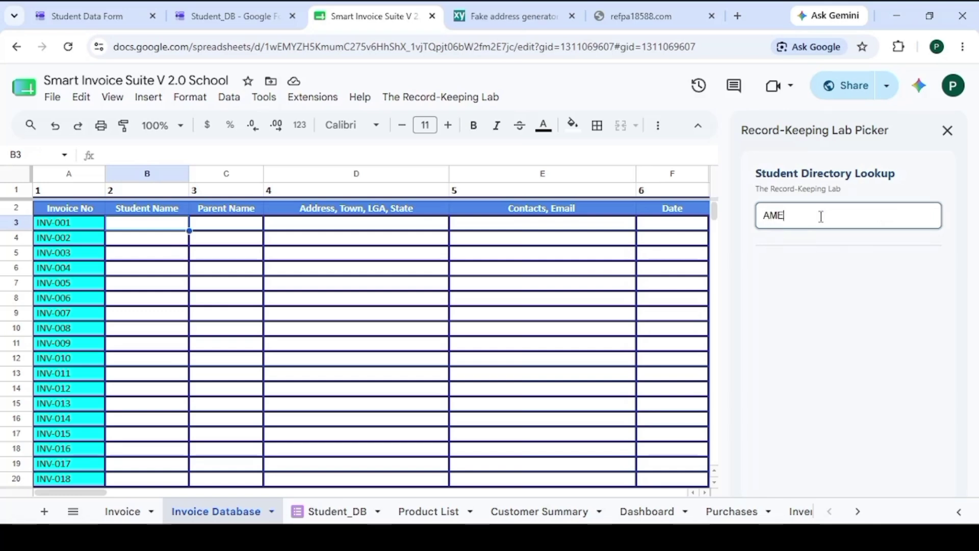
{"action": "left_click", "coordinate": [825, 391]}
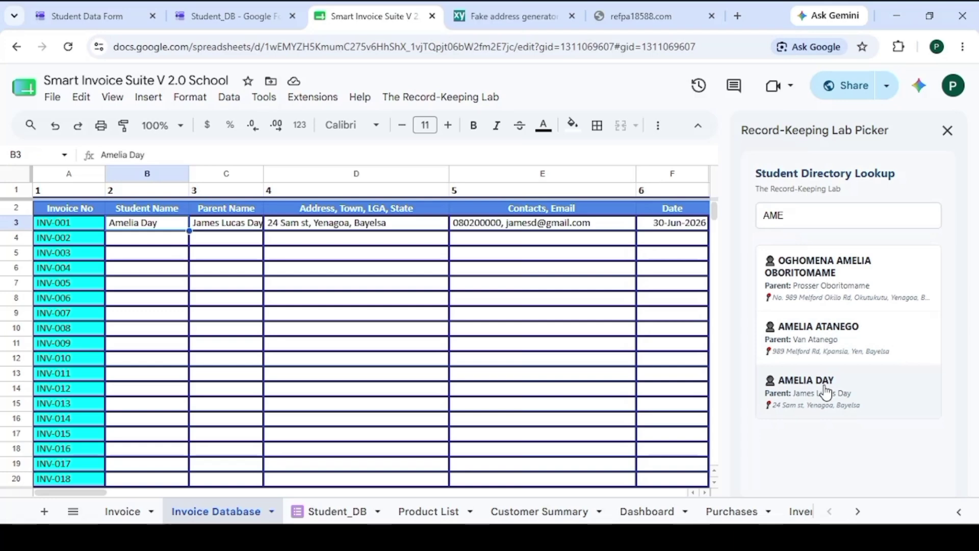
{"action": "left_click_drag", "start_coordinate": [94, 498], "coordinate": [135, 503]}
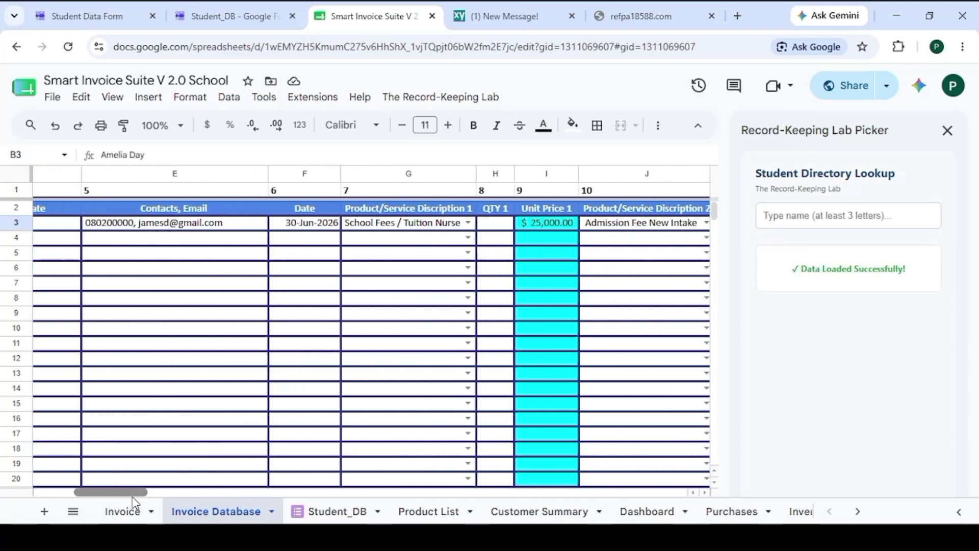
Set INV-001's first item to Admission Fee New Intake (One-off) with quantity 1
{"action": "left_click", "coordinate": [468, 223]}
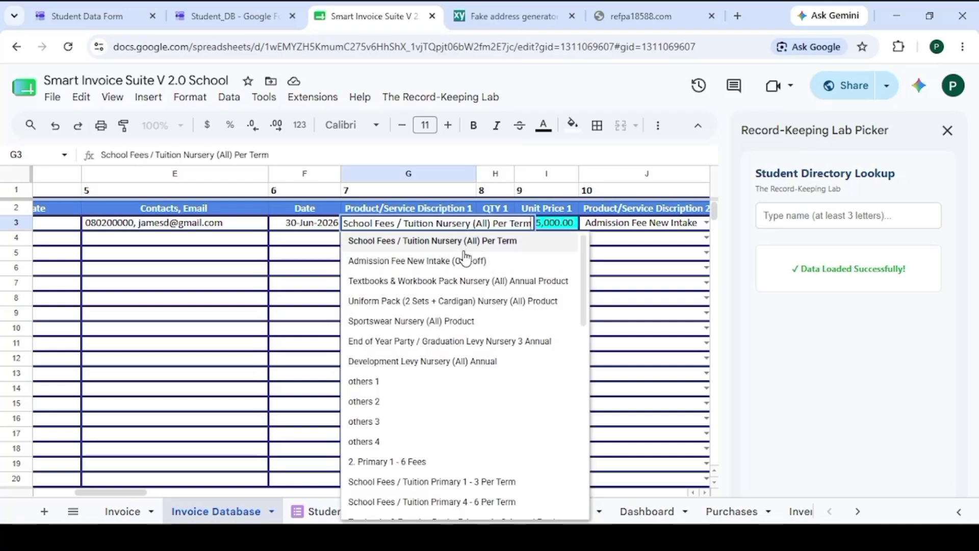
{"action": "left_click", "coordinate": [468, 262]}
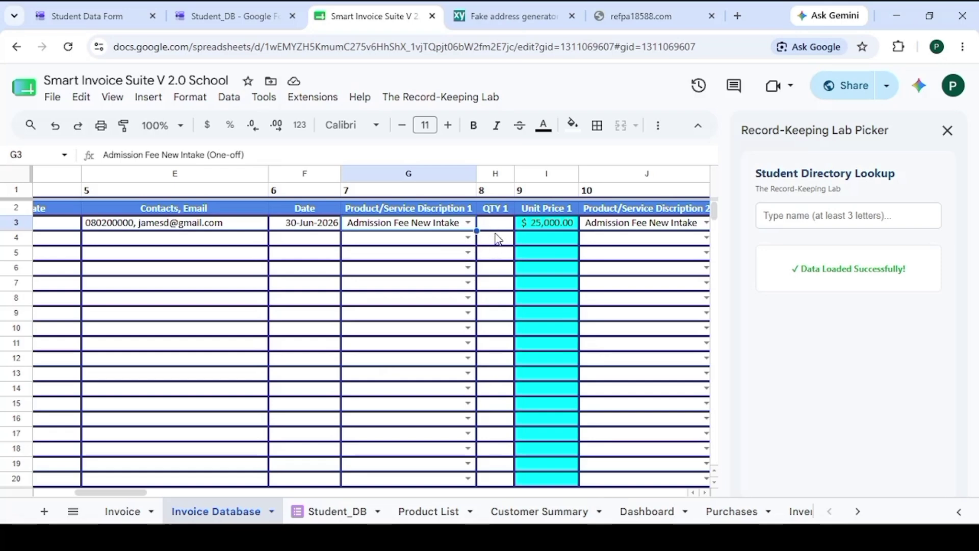
{"action": "left_click", "coordinate": [498, 238]}
{"action": "left_click", "coordinate": [494, 225]}
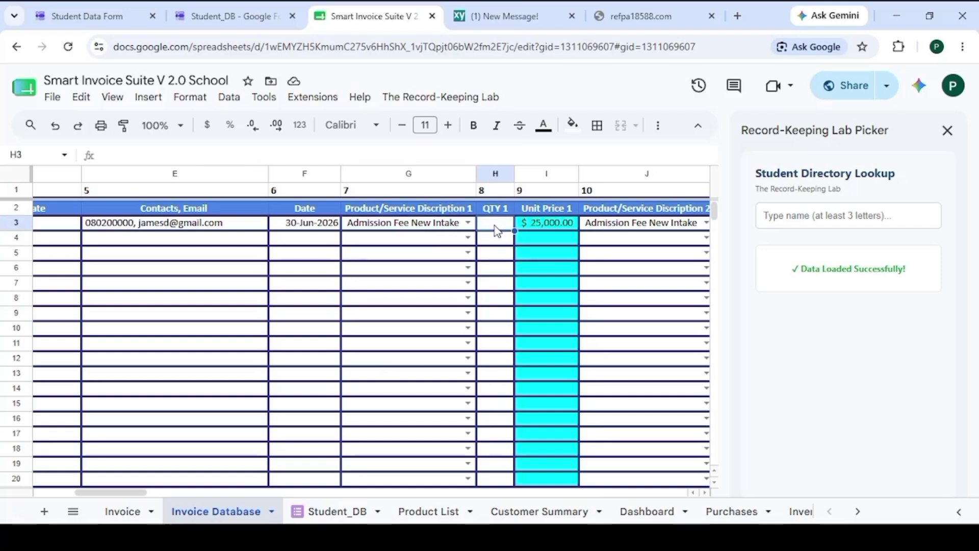
{"action": "type", "text": "1"}
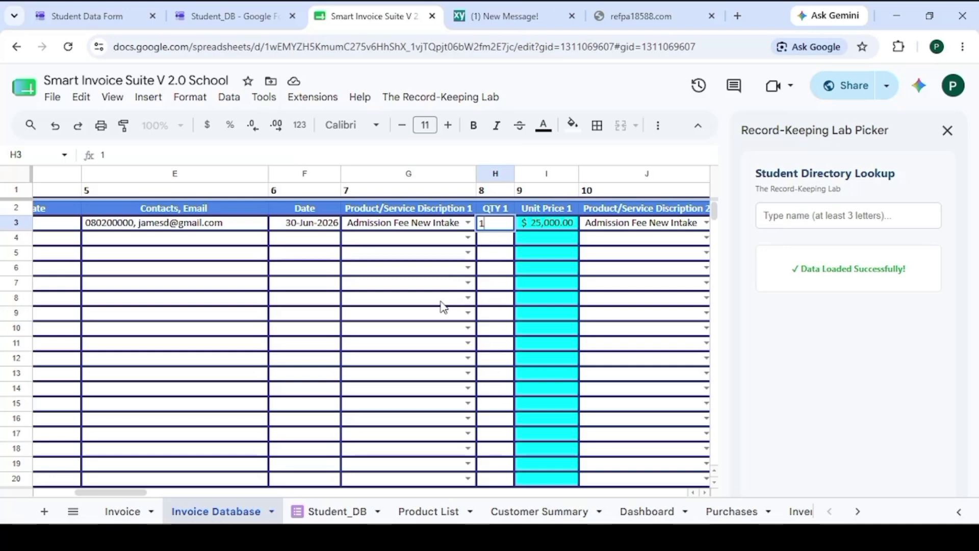
{"action": "left_click", "coordinate": [442, 301]}
{"action": "left_click_drag", "start_coordinate": [135, 492], "coordinate": [423, 452]}
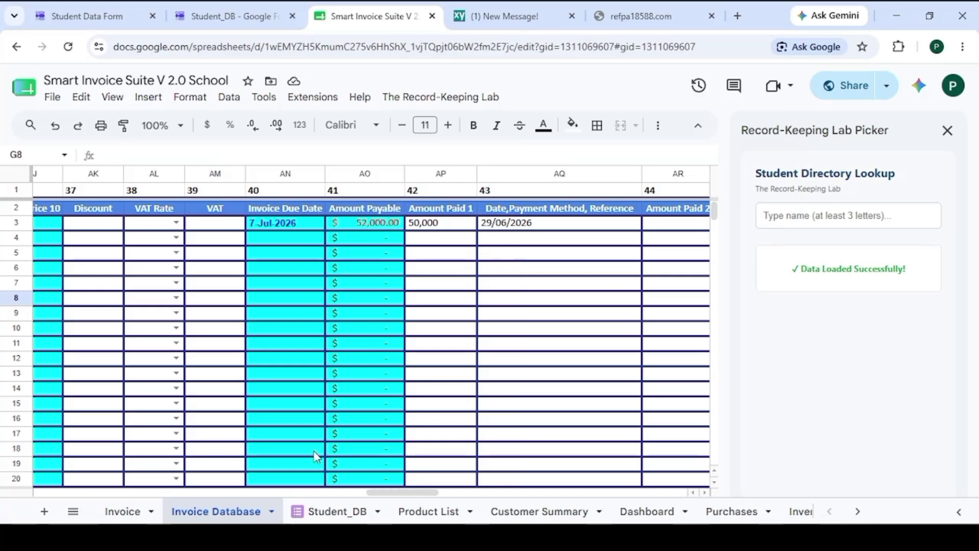
{"action": "left_click_drag", "start_coordinate": [377, 493], "coordinate": [55, 502]}
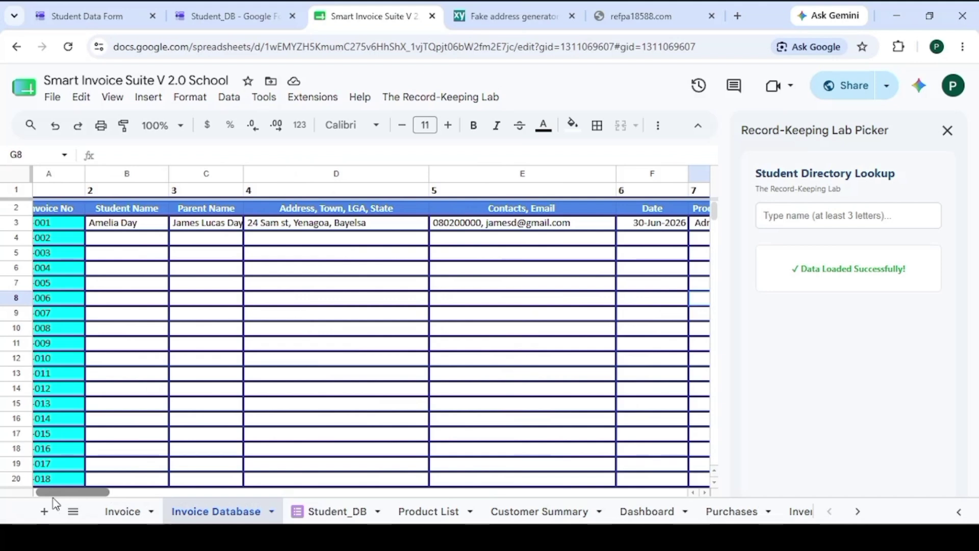
Generate and save the INV-001 PDF invoice from B3, then check its Drive link in column 68
{"action": "left_click", "coordinate": [394, 99]}
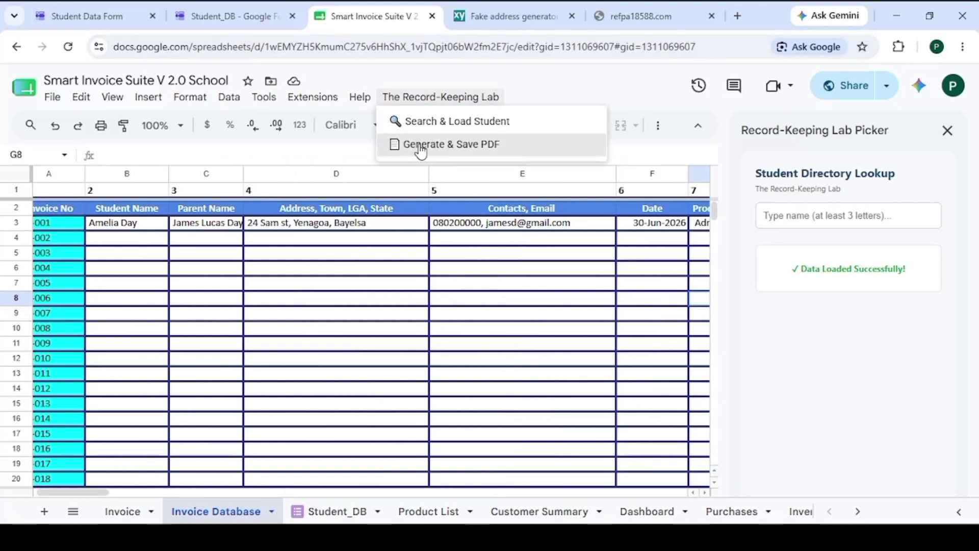
{"action": "left_click", "coordinate": [166, 222]}
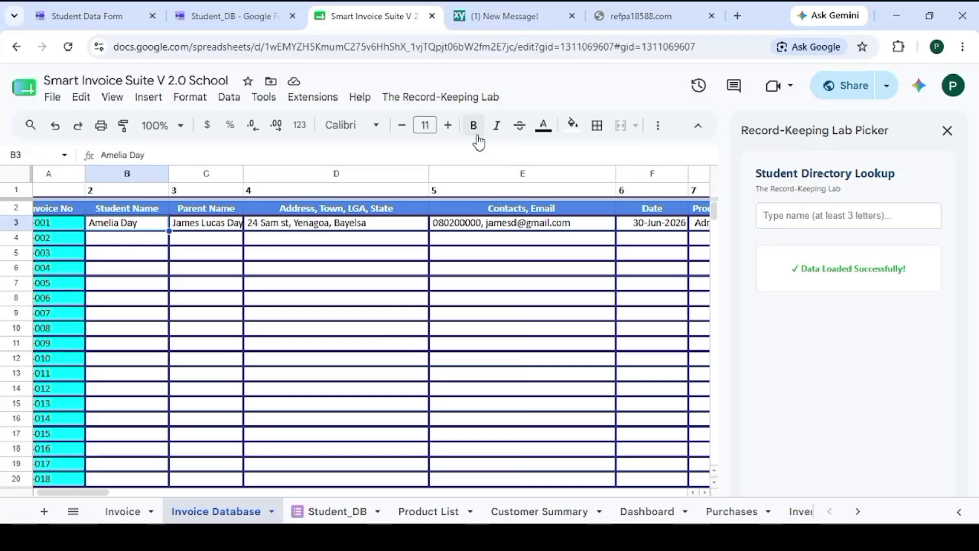
{"action": "left_click", "coordinate": [467, 100]}
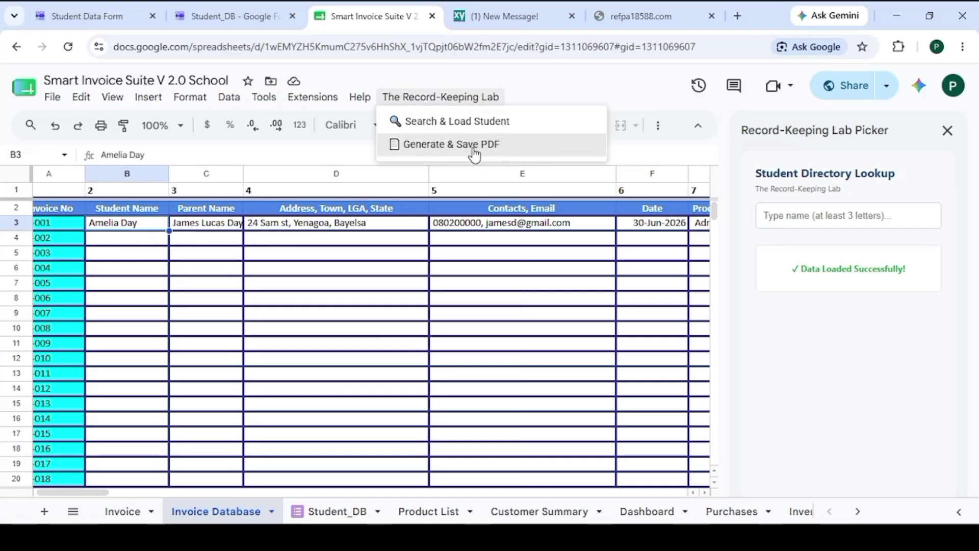
{"action": "left_click", "coordinate": [474, 146]}
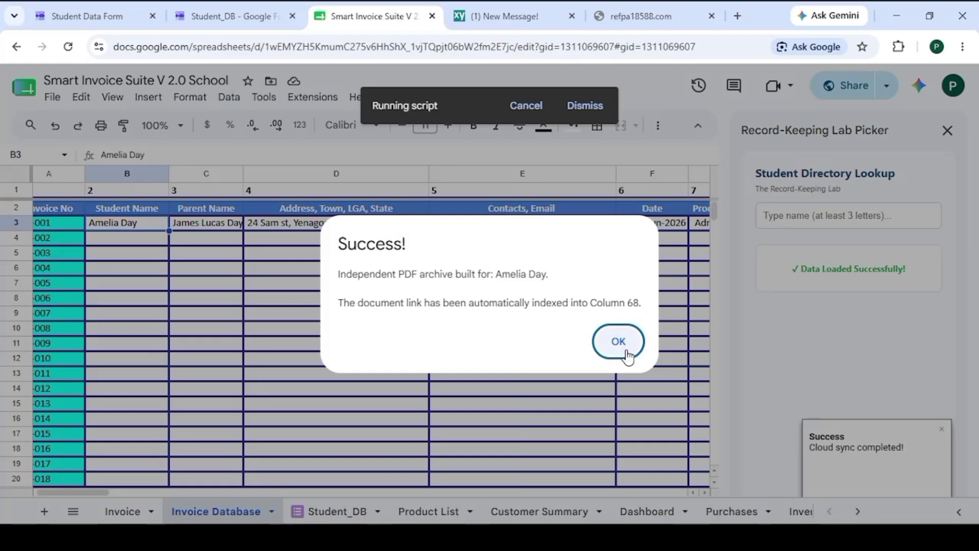
{"action": "left_click", "coordinate": [624, 348]}
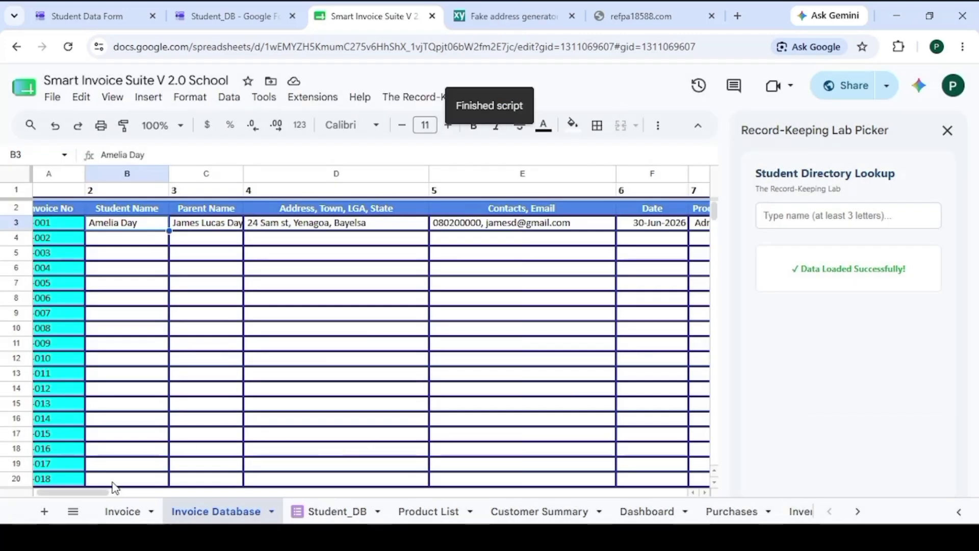
{"action": "left_click_drag", "start_coordinate": [71, 493], "coordinate": [679, 435]}
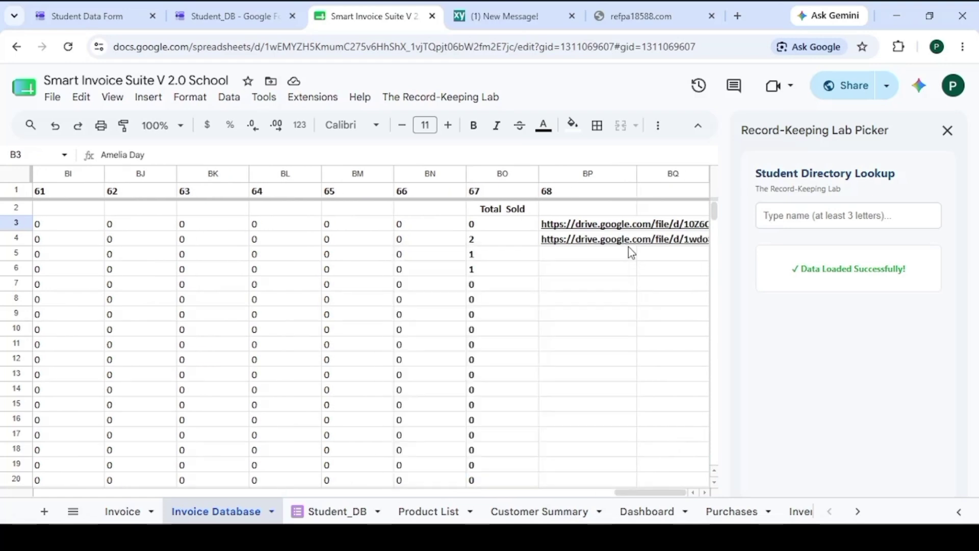
{"action": "mouse_move", "coordinate": [631, 248]}
{"action": "mouse_move", "coordinate": [627, 231]}
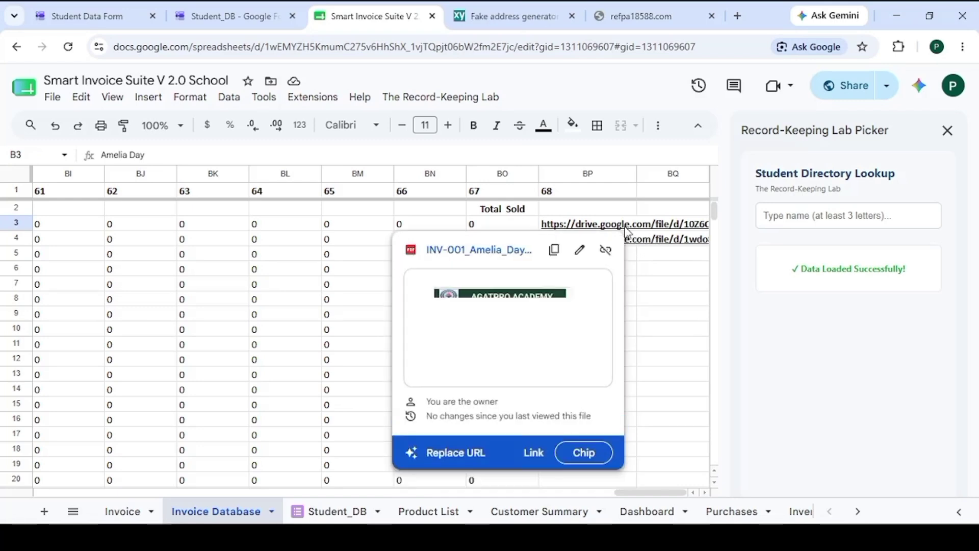